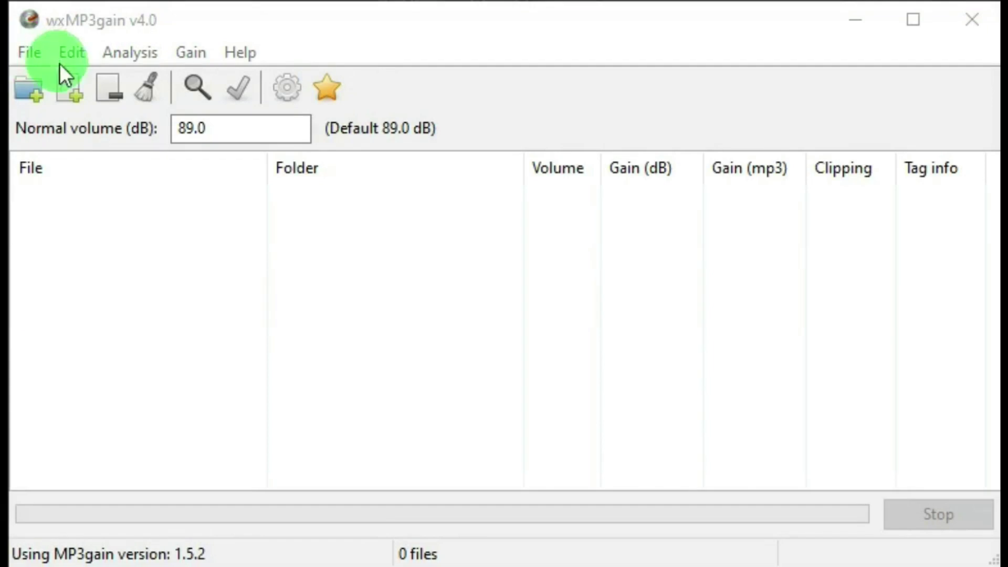
Look through the File, Edit, Analysis, Gain and Help menus, ending with the Edit menu open
click(34, 52)
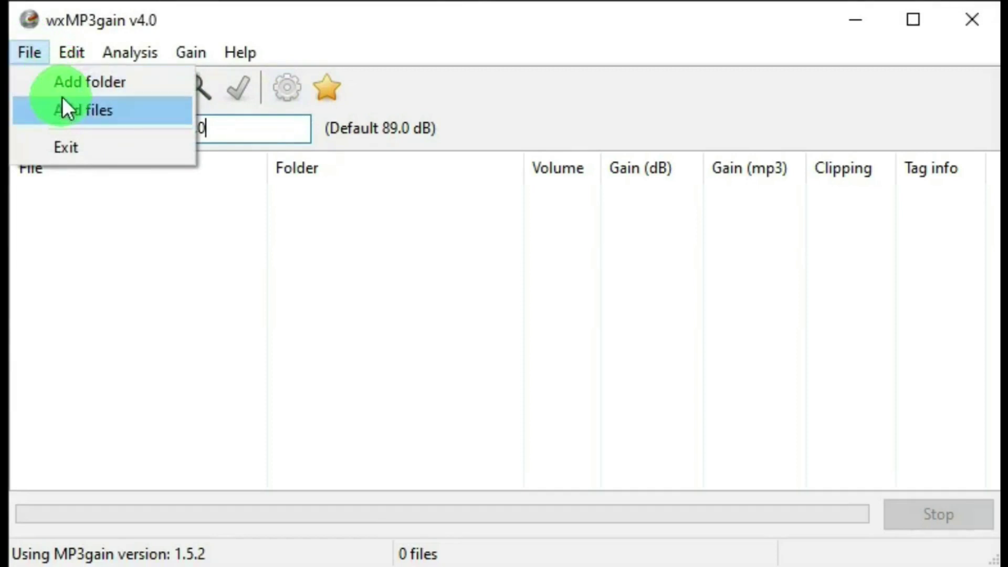
mouse_move(79, 44)
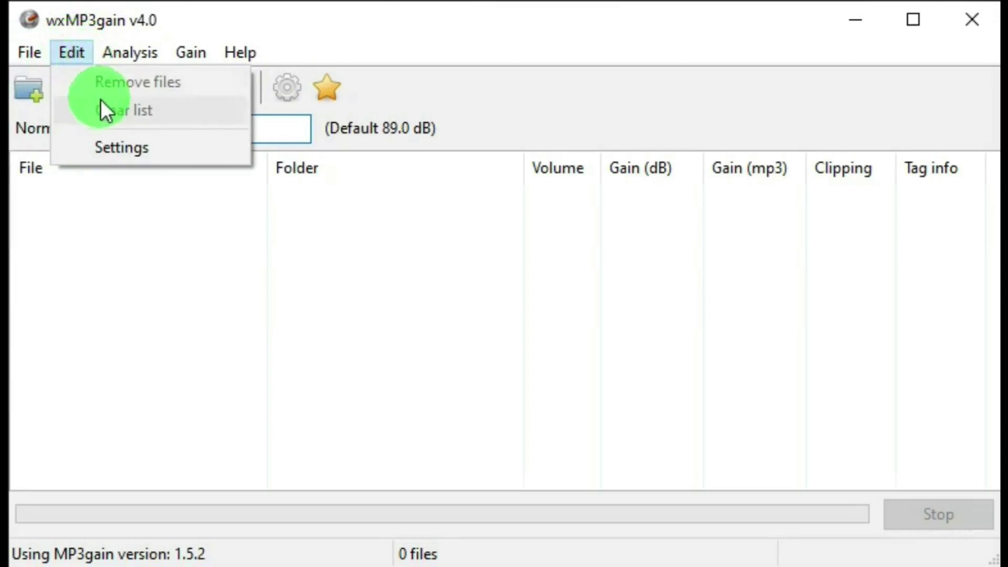
mouse_move(130, 48)
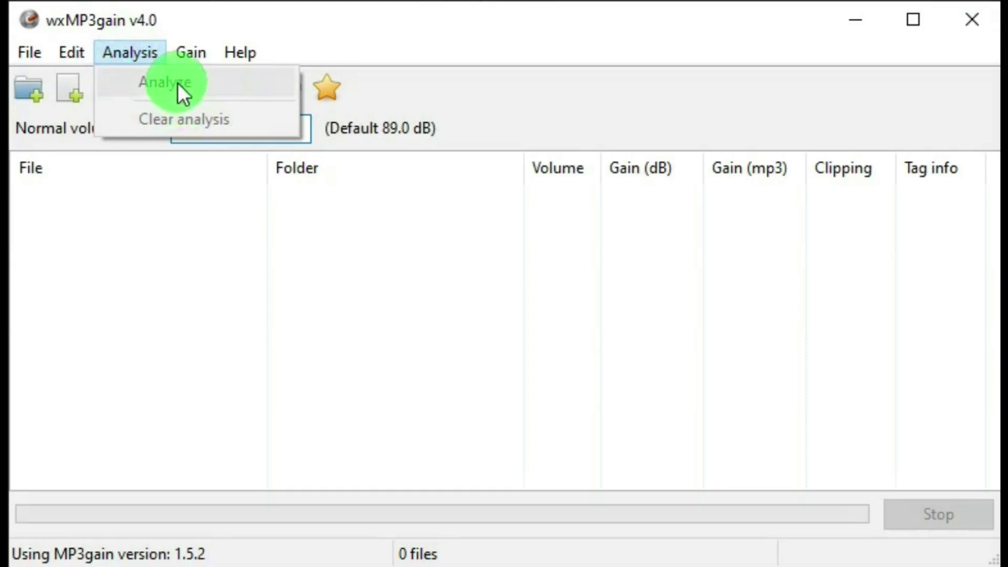
mouse_move(176, 53)
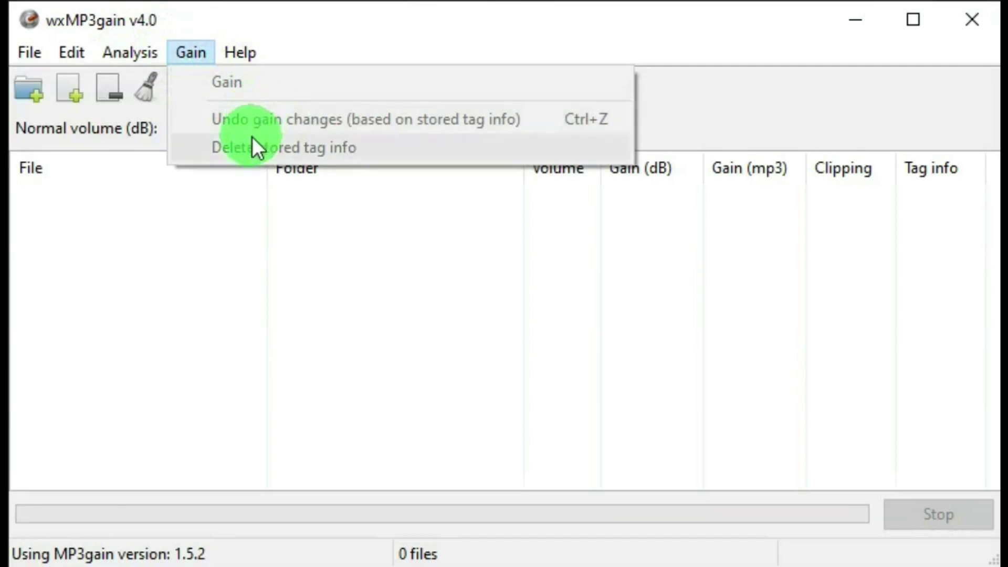
mouse_move(234, 52)
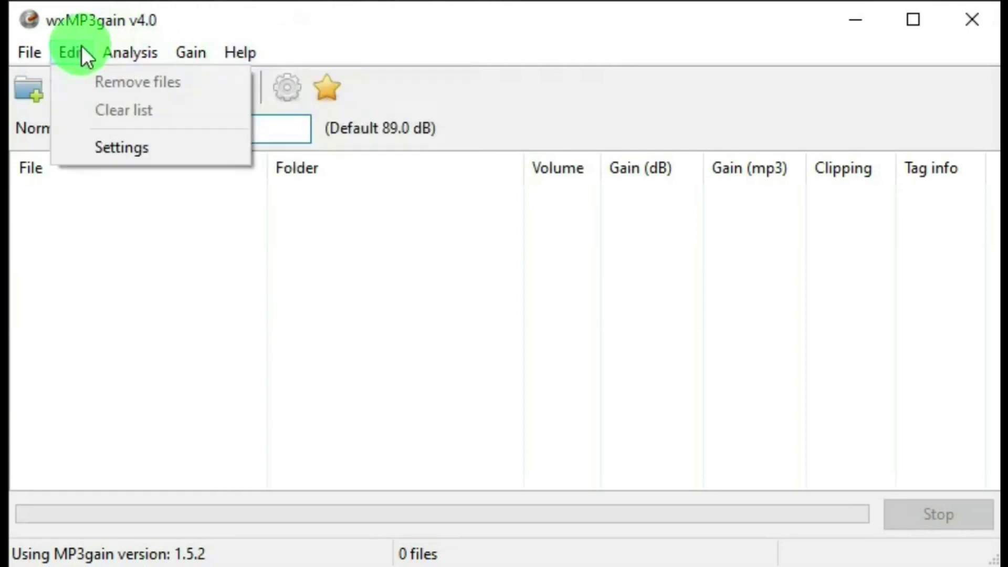
Choose Edit > Settings to show the General tab with clip prevention and MPEG 2 forcing off
click(113, 148)
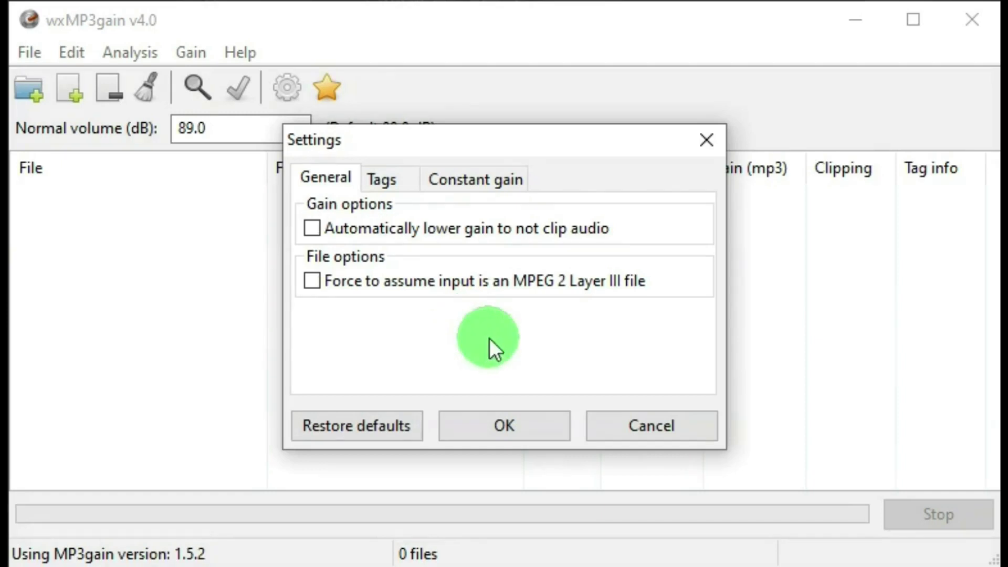
Show the Tags page, where gain information is stored in APEv2 tags
click(394, 181)
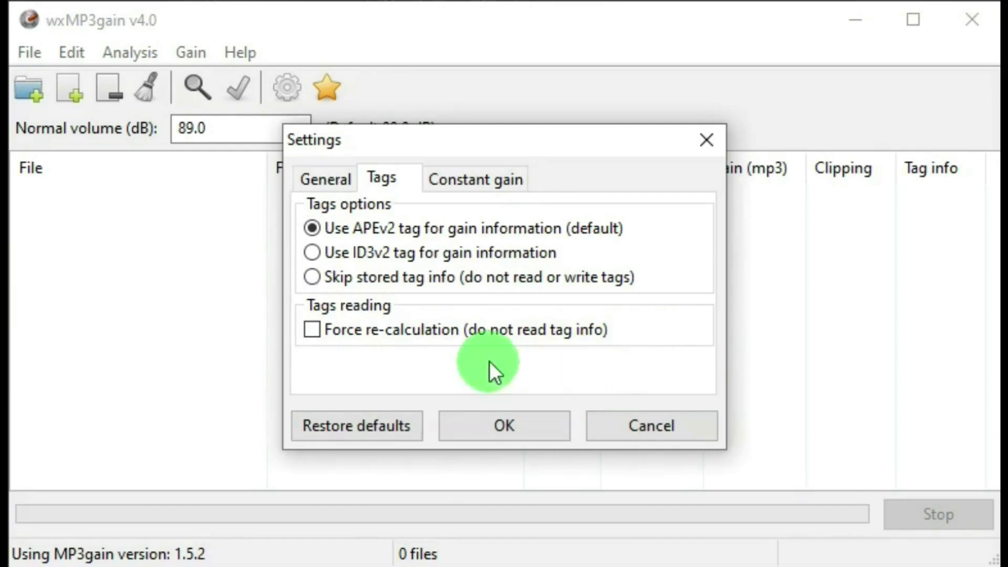
Switch the Settings dialog to its Constant gain page
click(470, 178)
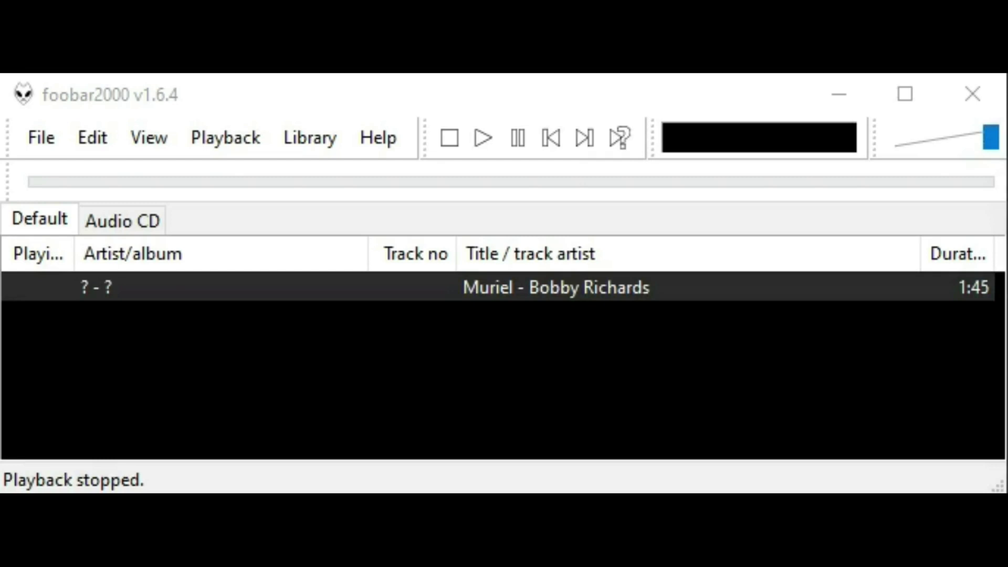
Play the Muriel track in foobar2000, skip ahead to 0:42, then stop it
click(488, 137)
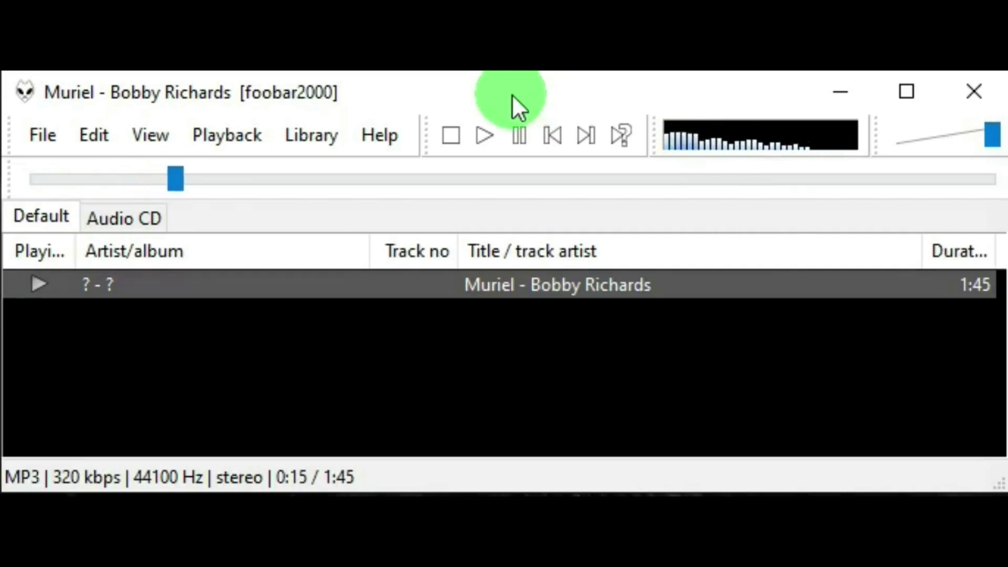
click(422, 179)
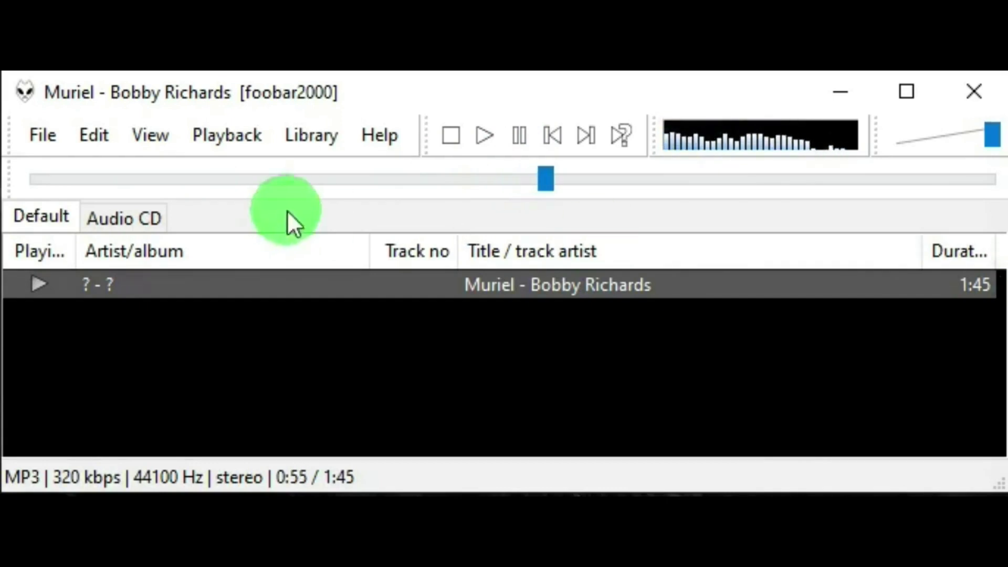
click(457, 138)
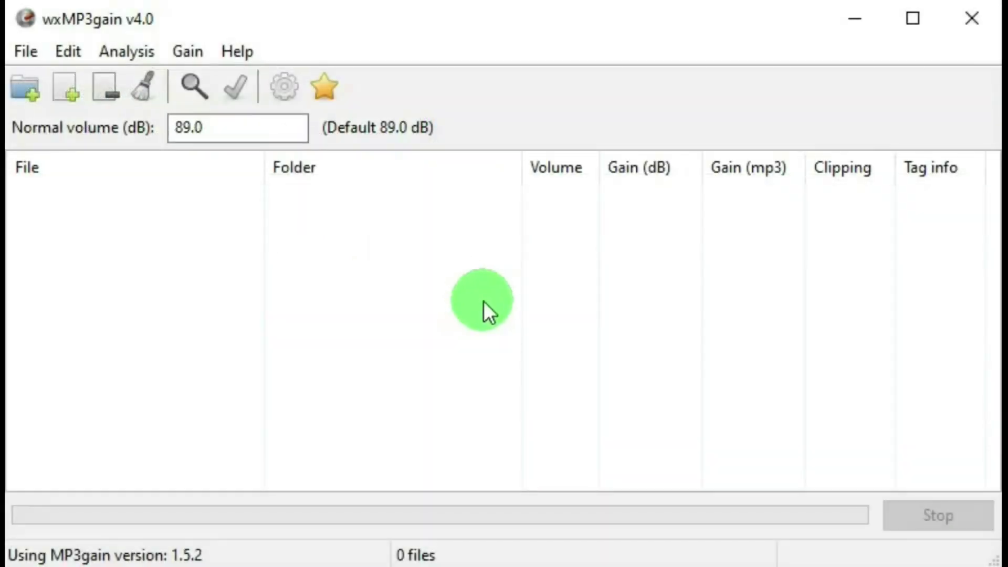
Add Muriel from the Music folder and analyse it: volume 95.3, gain −6.0 dB, clipping yes
click(65, 87)
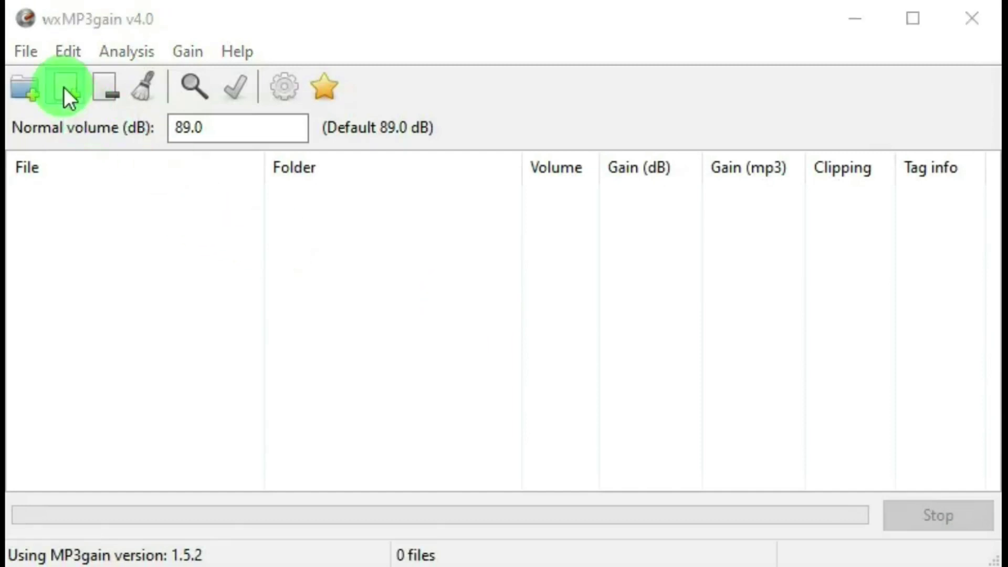
click(303, 373)
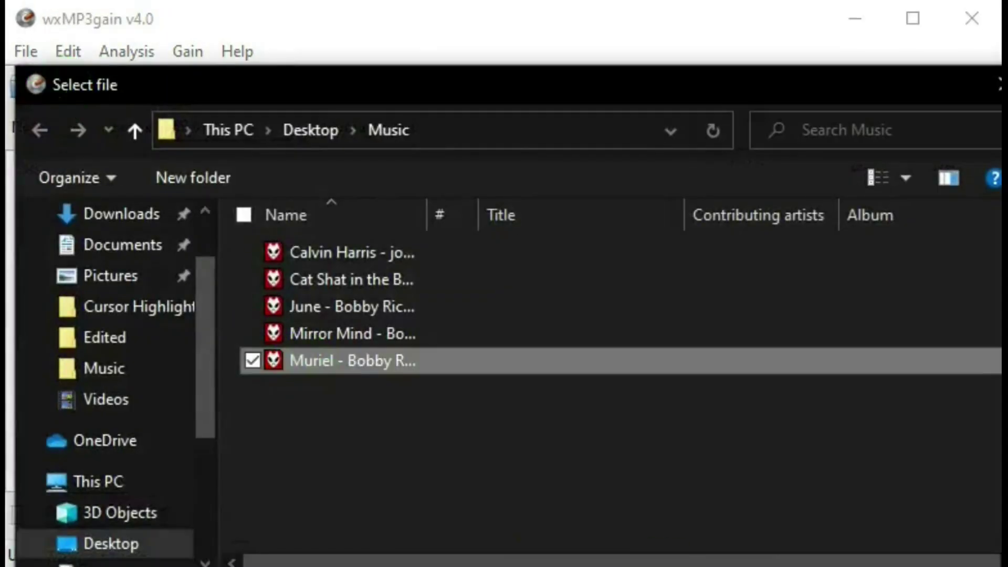
key(Return)
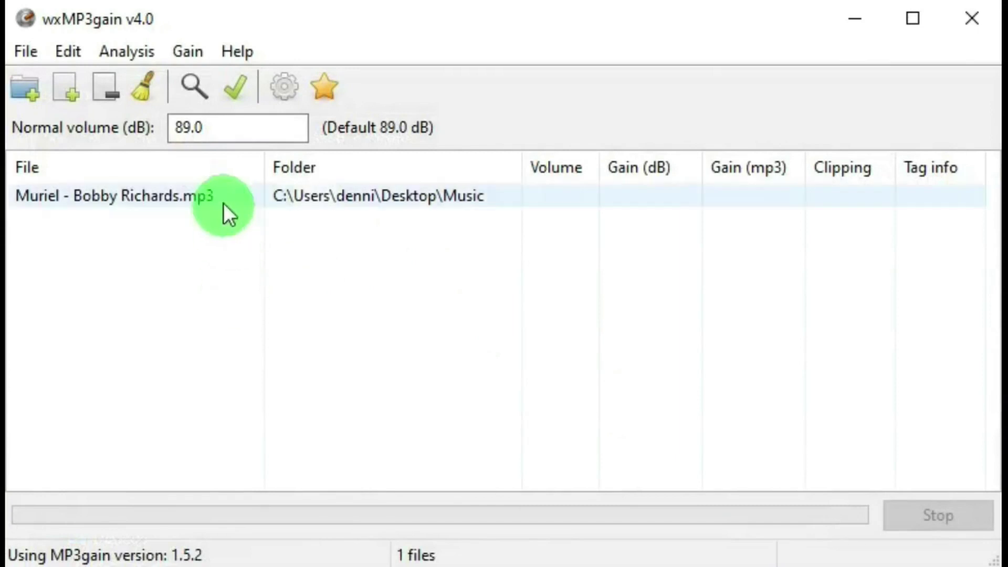
click(193, 86)
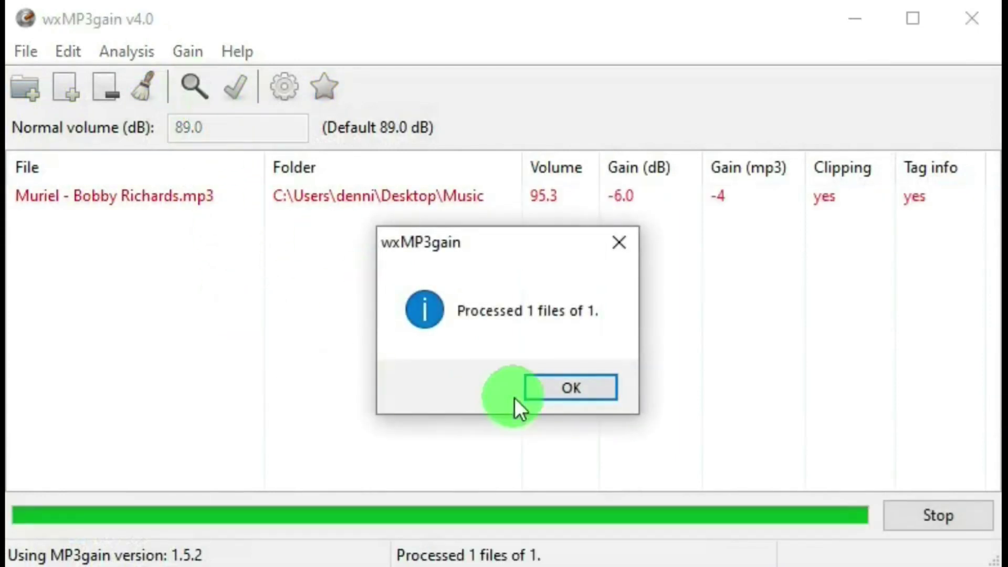
click(565, 390)
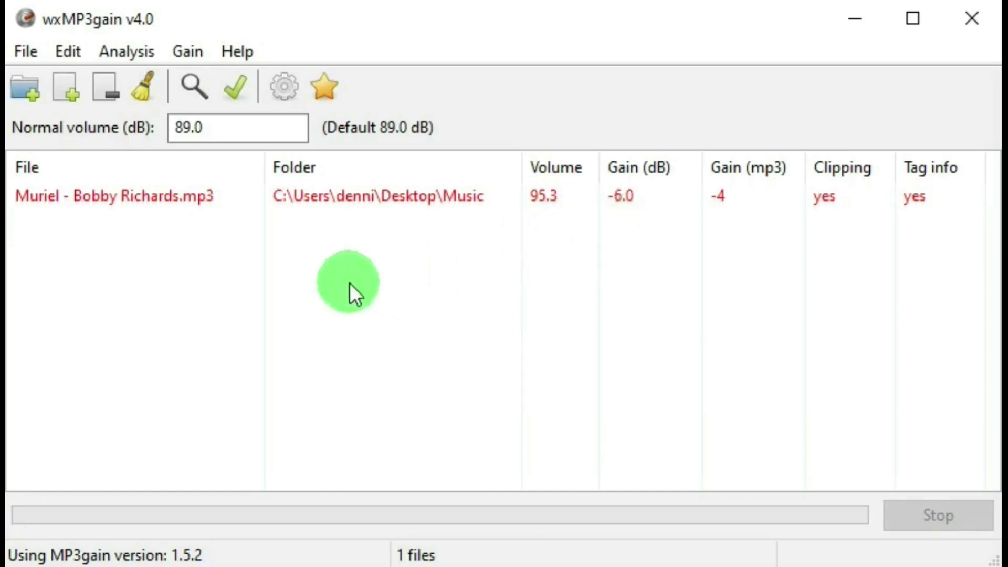
Apply track gain to Muriel, bringing it to 89.3 volume and 0.0 dB gain
click(238, 88)
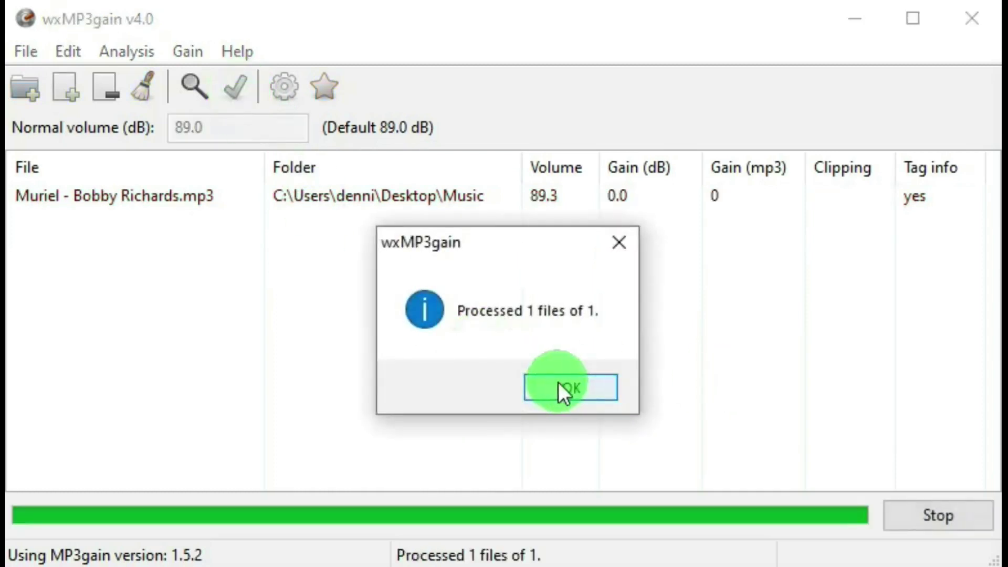
click(558, 384)
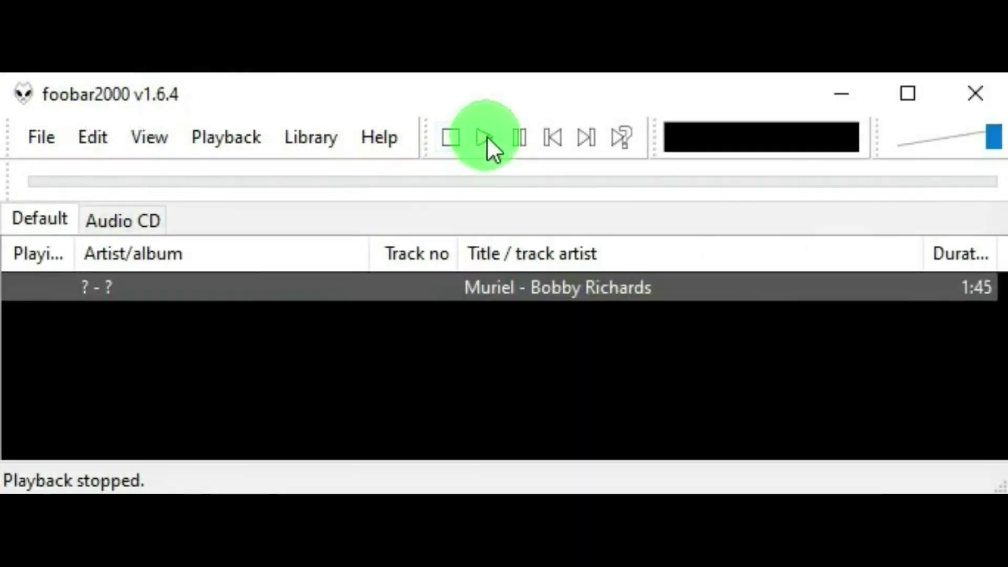
Play the normalised Muriel track, skip to about 0:43, then stop playback
click(484, 137)
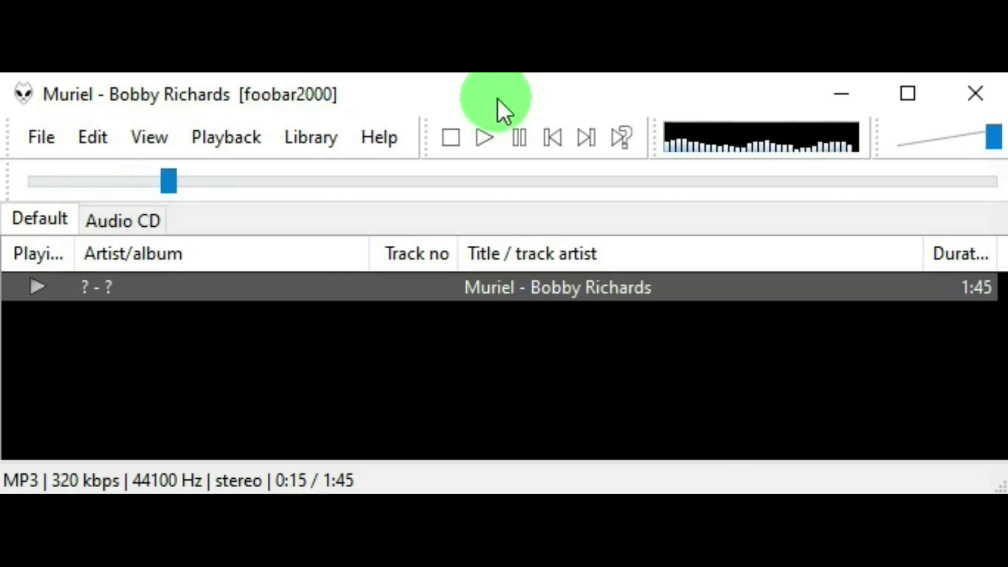
click(423, 181)
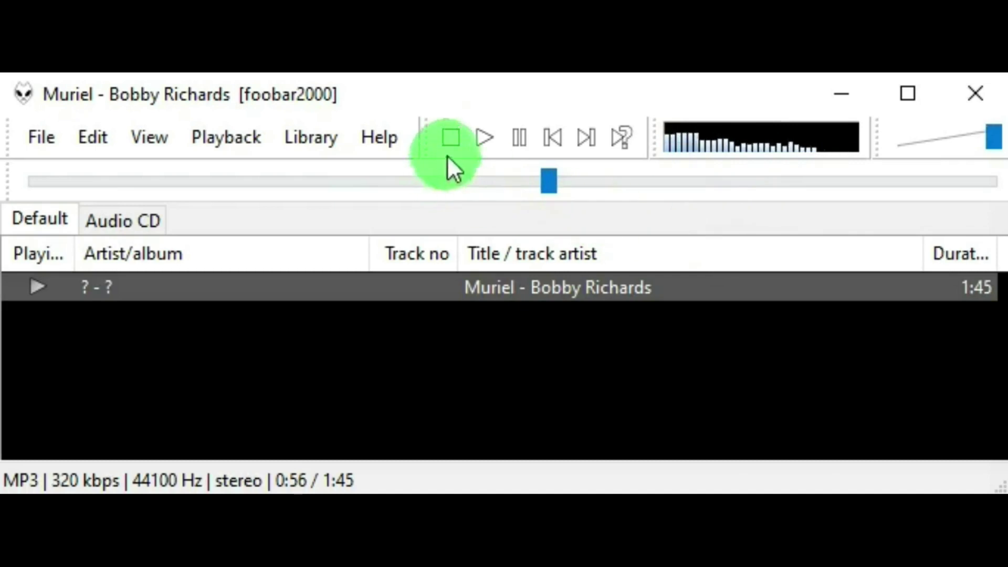
click(450, 137)
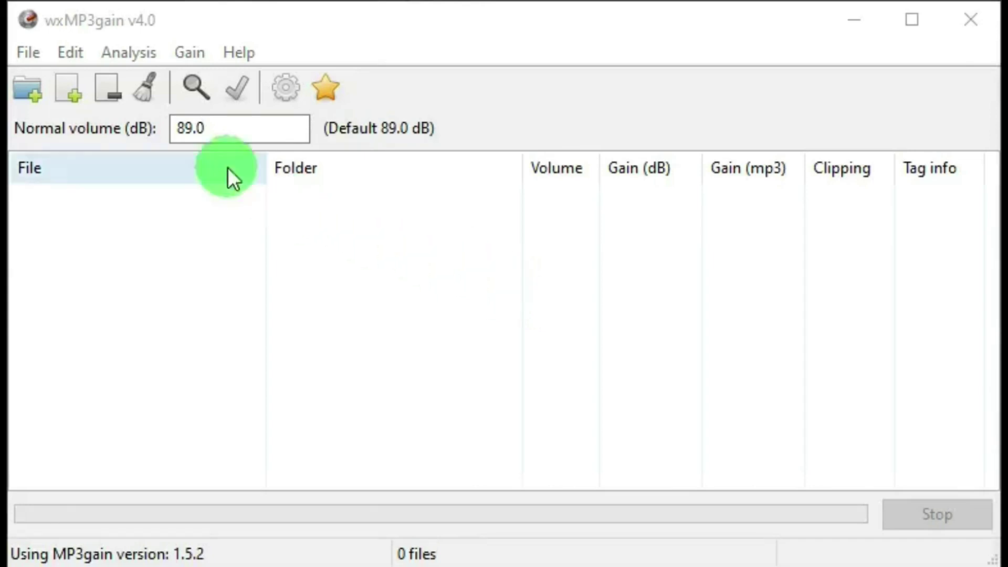
Add the Desktop Music folder as a whole, loading its five MP3s
click(29, 55)
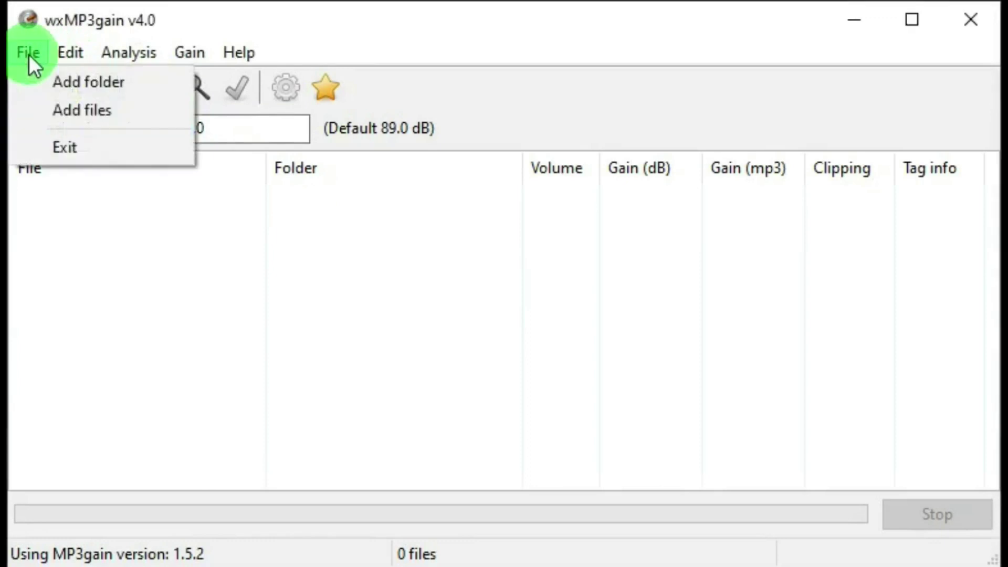
click(61, 82)
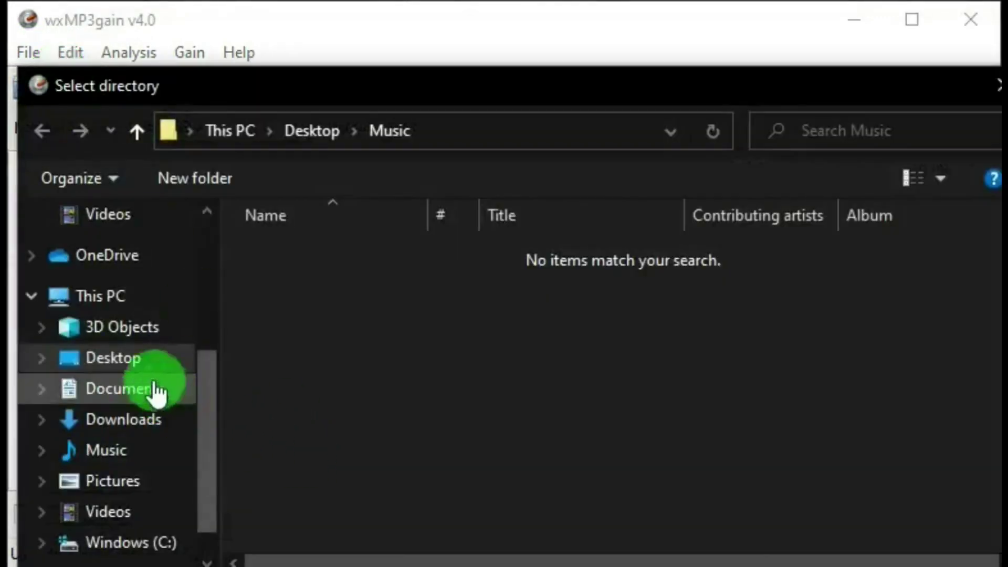
click(139, 375)
click(322, 333)
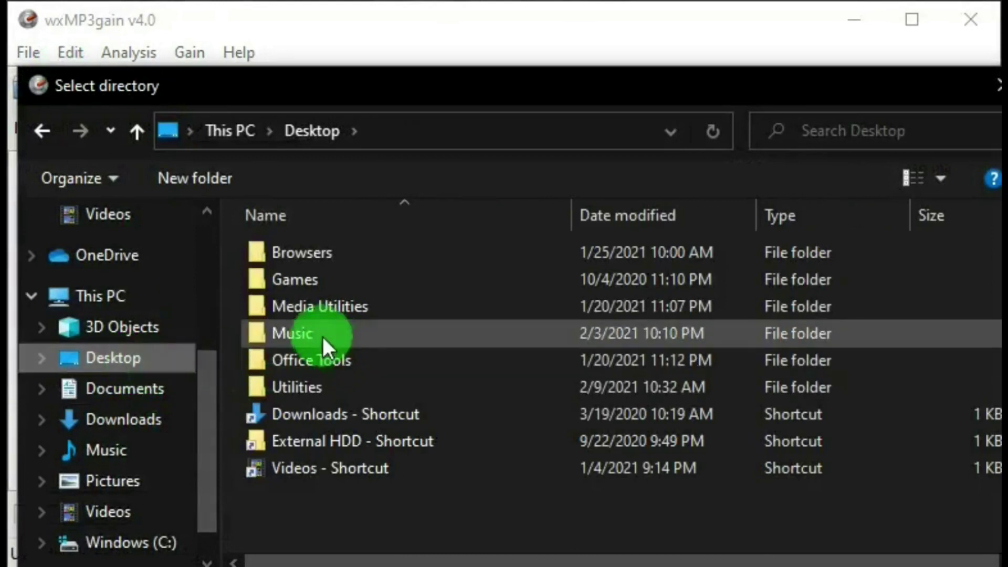
click(634, 564)
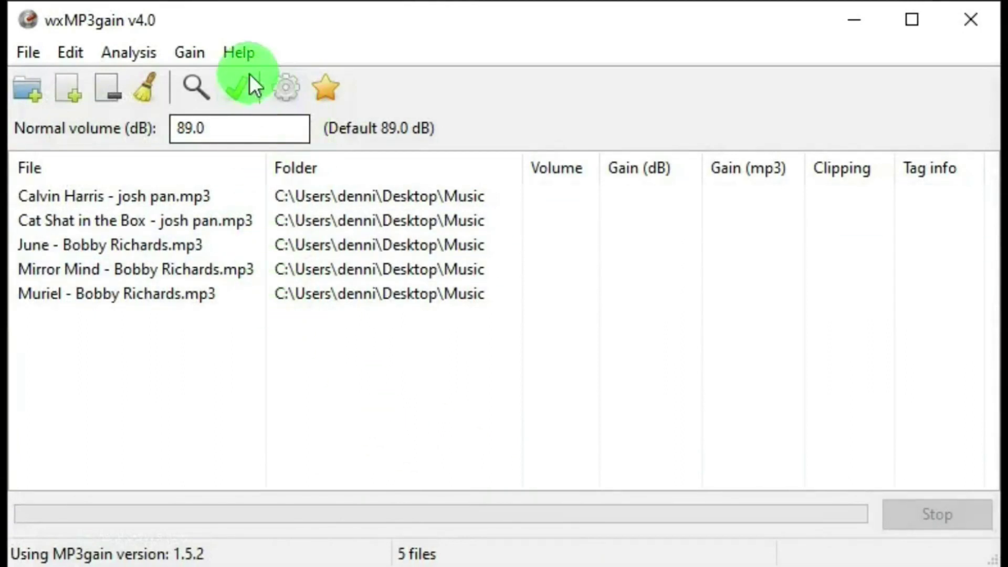
Apply track gain to all five MP3s and dismiss the 'Processed 5 files of 5' notice
click(237, 87)
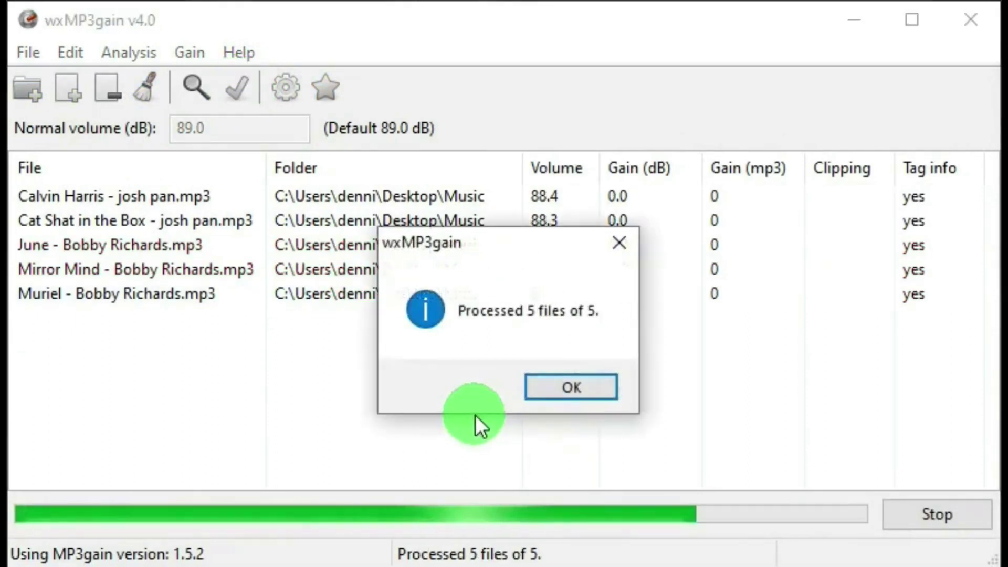
click(549, 389)
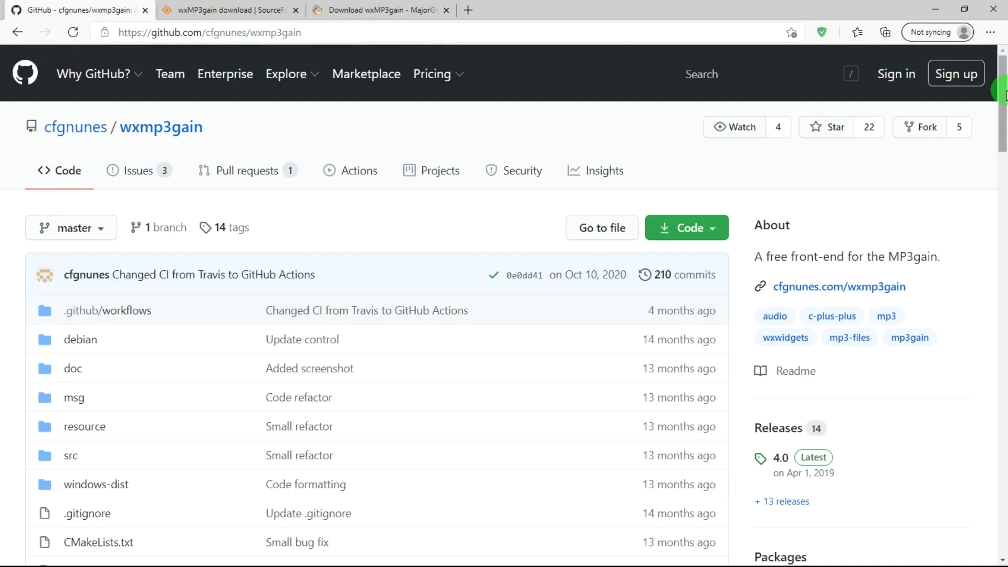
Scroll the wxmp3gain GitHub README down to Getting Started, with install steps and SourceForge binaries link
drag(1004, 95, 1003, 273)
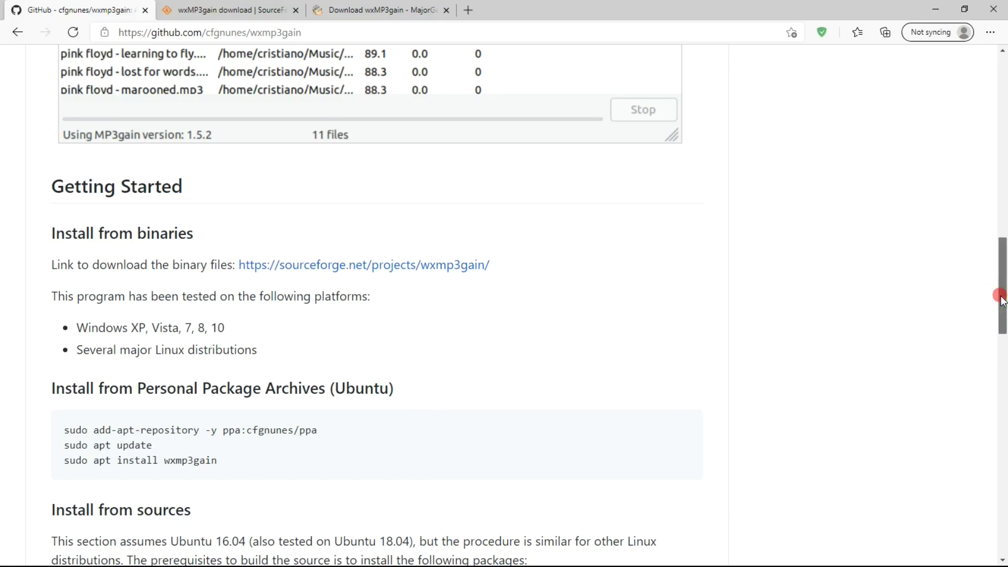
drag(1000, 294, 1003, 336)
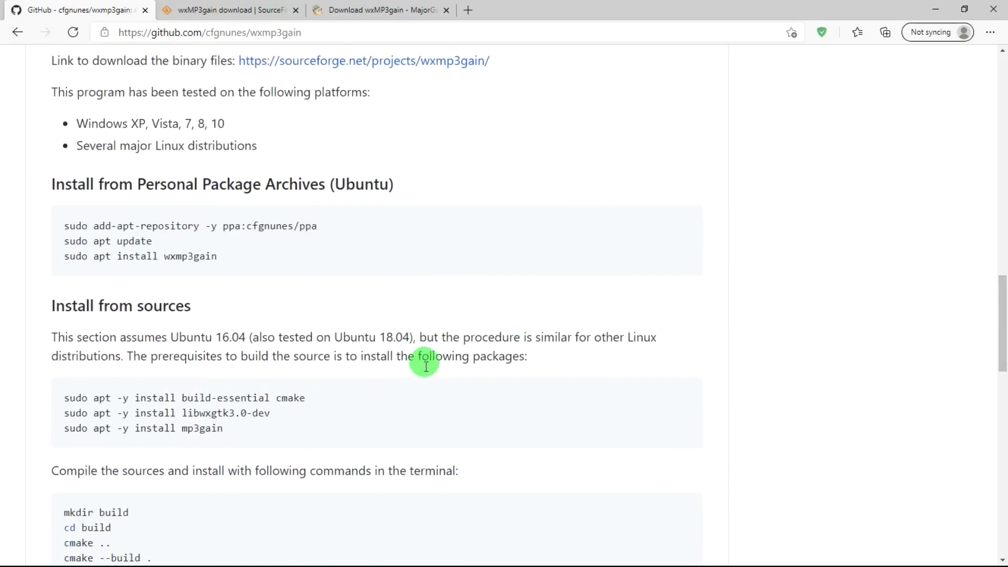
drag(1000, 332, 1002, 299)
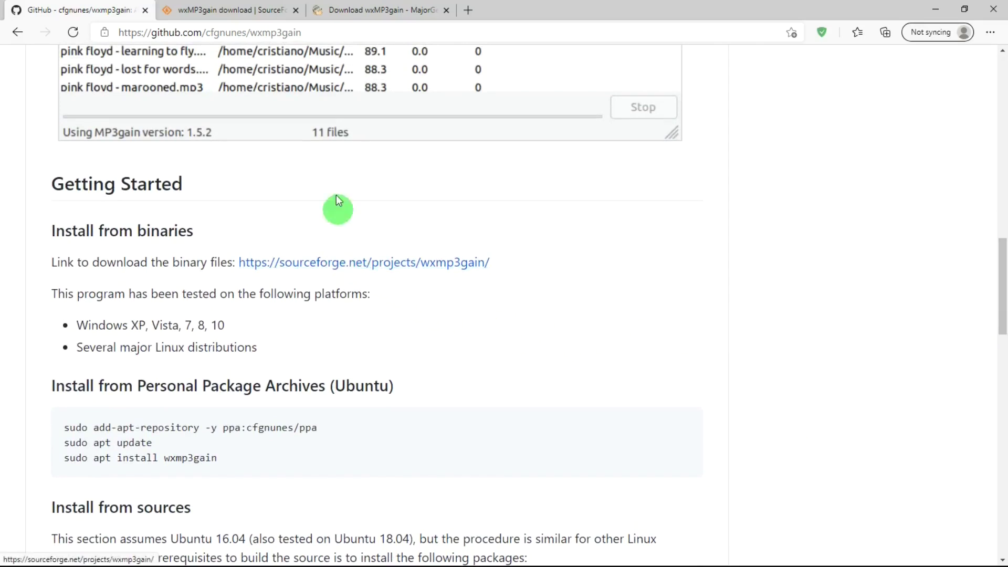
Switch to the SourceForge wxMP3gain page offering the wxmp3gain-4.0-win32-setup.exe download
click(218, 14)
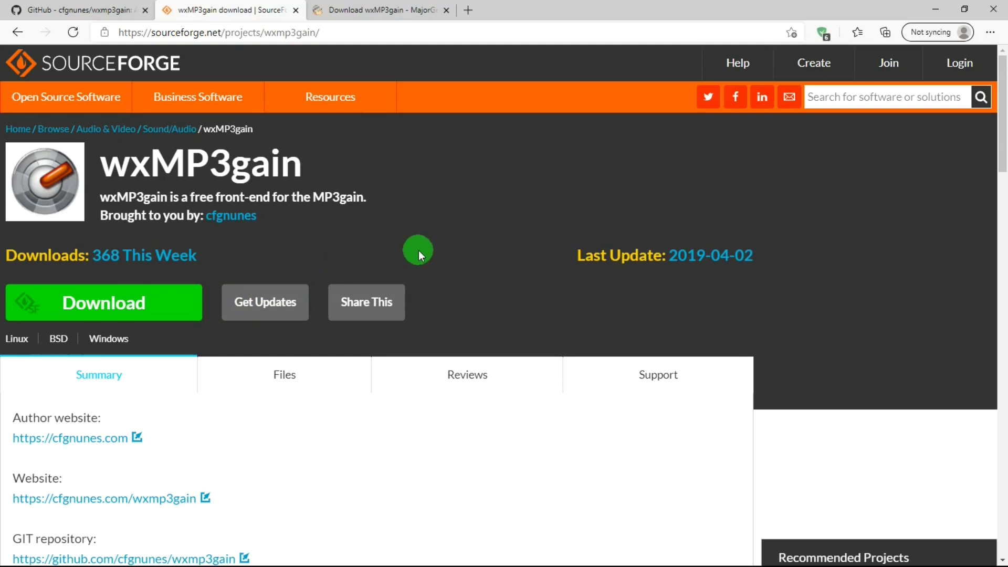
View the MajorGeeks wxMP3gain 4.0 page, scrolling down to its description and back to the top
click(373, 9)
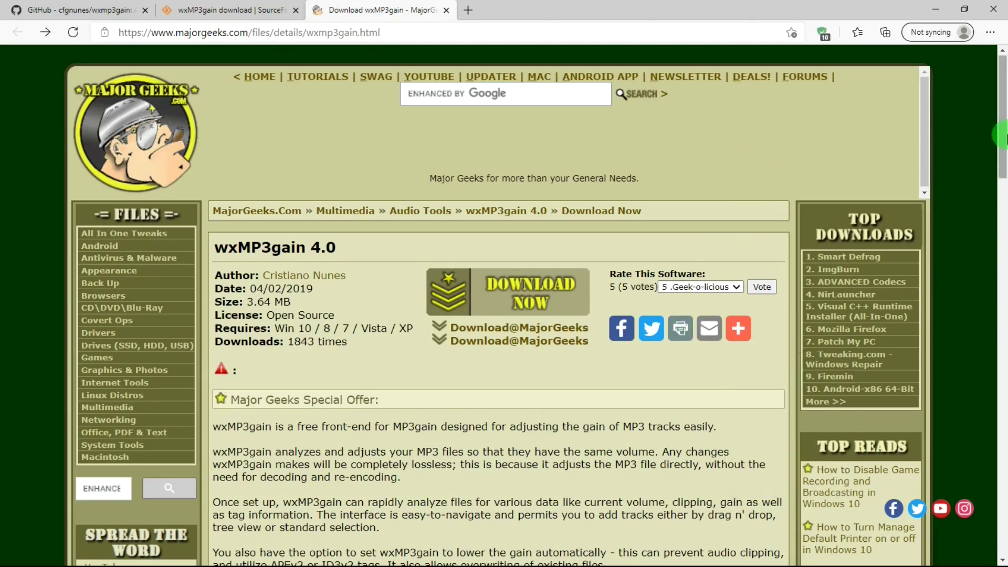
drag(998, 138, 997, 185)
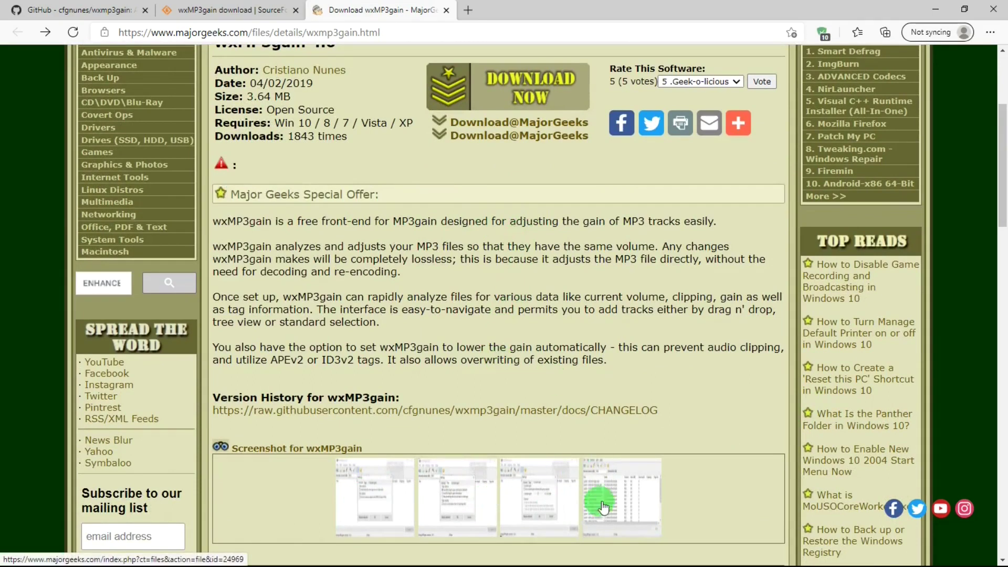
drag(1001, 219, 1001, 168)
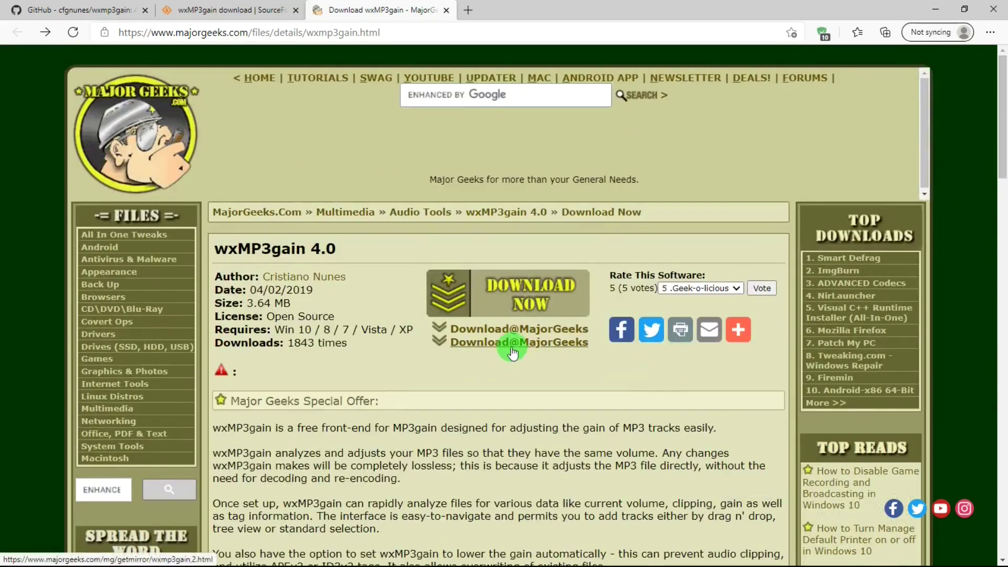
Start the wxMP3gain 4.0 download from the second Download@MajorGeeks mirror link
click(497, 344)
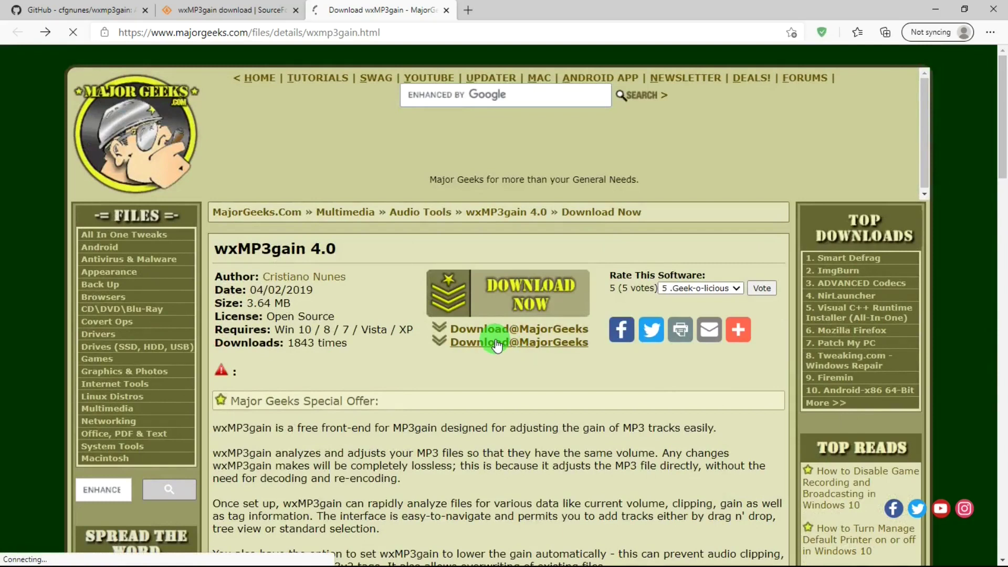